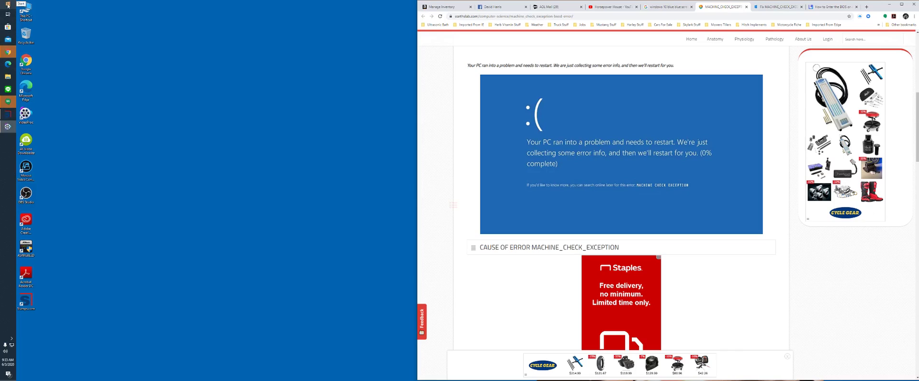
# Step: Open Device Manager from the Start right-click menu and move its window to the centre-left
pyautogui.rightClick(8, 5)
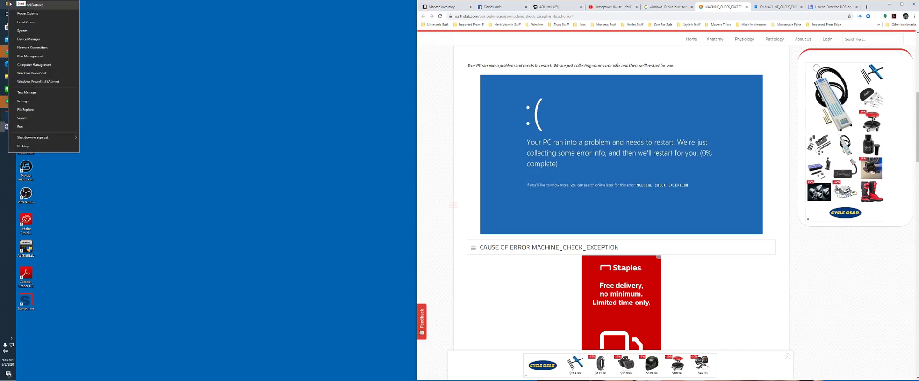
pyautogui.click(33, 41)
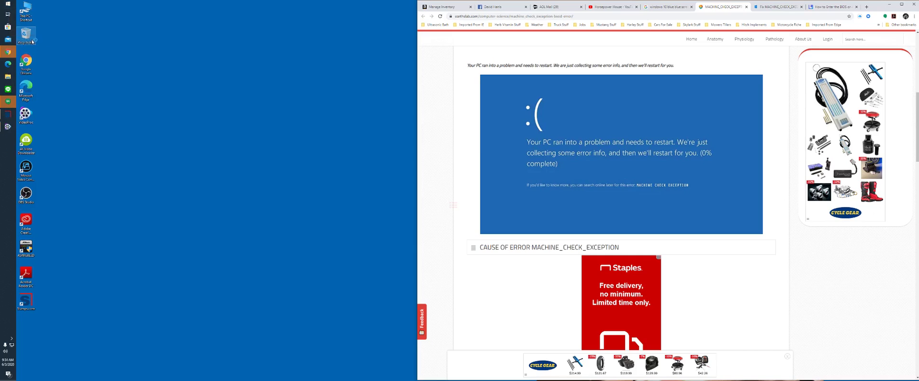
pyautogui.moveTo(90, 15); pyautogui.dragTo(244, 86)
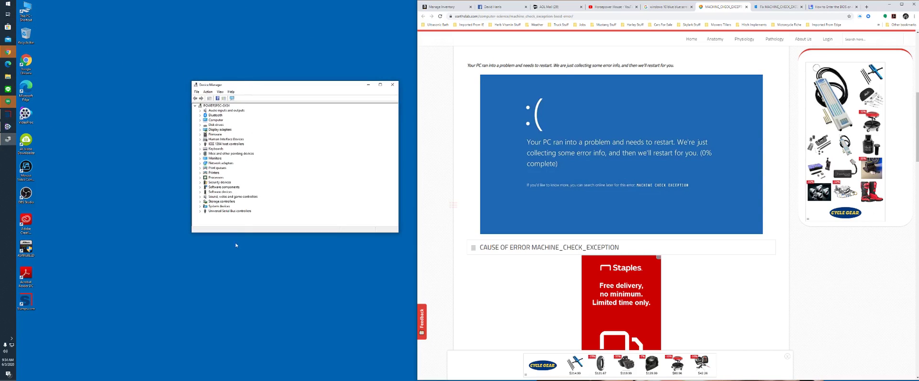
# Step: Expand Display adapters and bring up the NVIDIA GeForce RTX 2070 SUPER's context menu
pyautogui.click(200, 130)
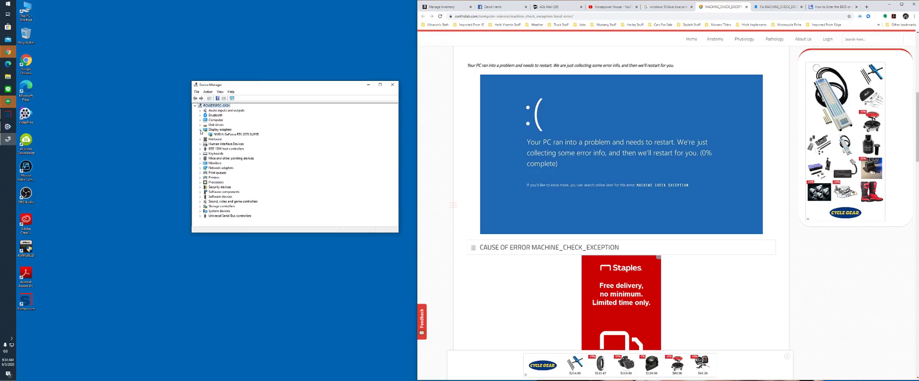
pyautogui.rightClick(225, 135)
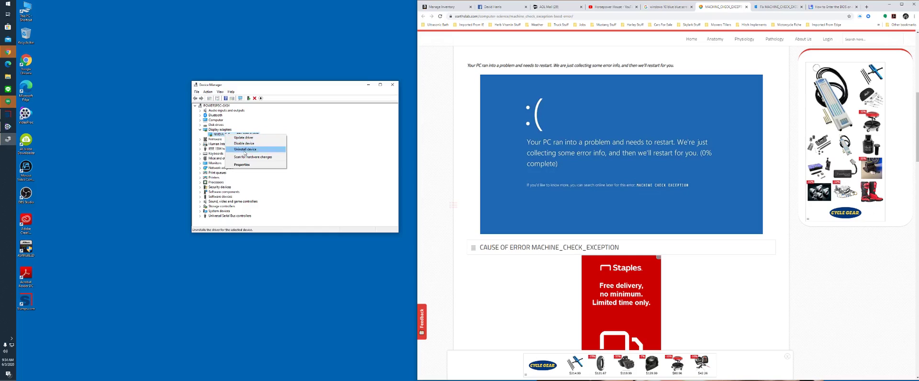
pyautogui.click(288, 86)
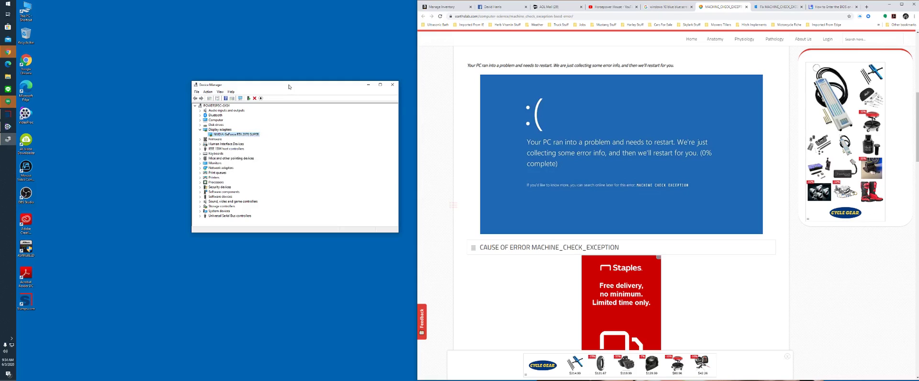
pyautogui.rightClick(227, 135)
# Step: Choose Uninstall device for the RTX 2070 SUPER, then cancel the confirmation dialog
pyautogui.click(244, 153)
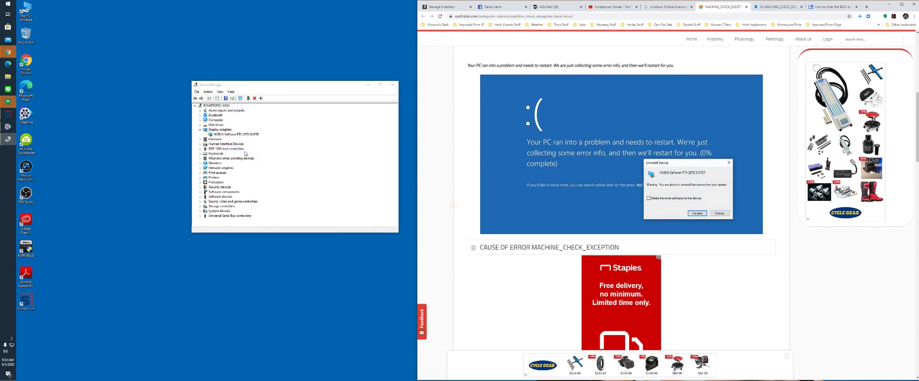
pyautogui.moveTo(706, 166); pyautogui.dragTo(348, 144)
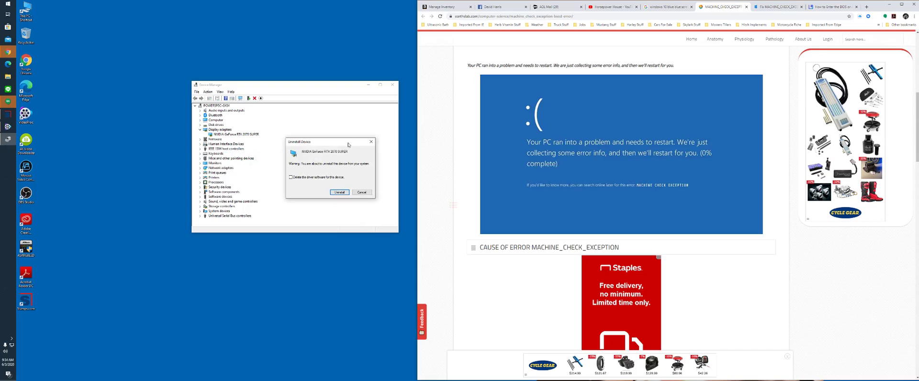
pyautogui.click(362, 192)
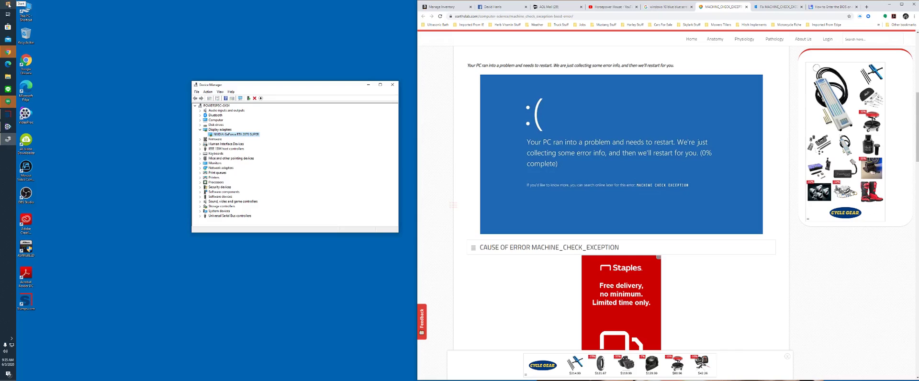
# Step: Open Settings from the Start right-click menu, reposition it, and go to Update & Security
pyautogui.rightClick(8, 5)
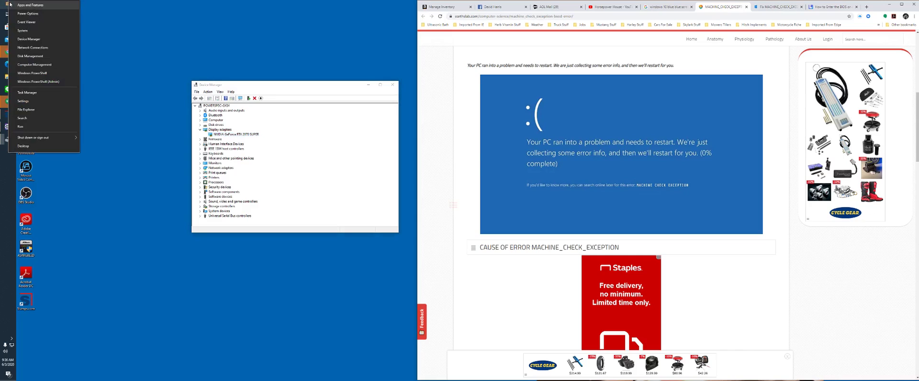
pyautogui.click(31, 101)
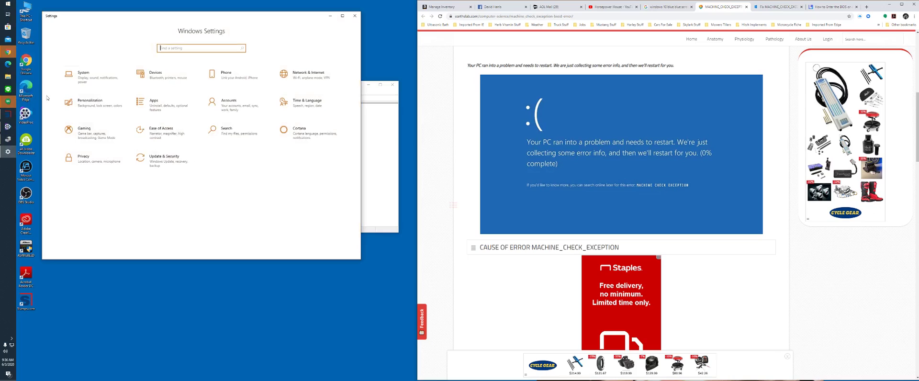
pyautogui.moveTo(151, 18); pyautogui.dragTo(195, 59)
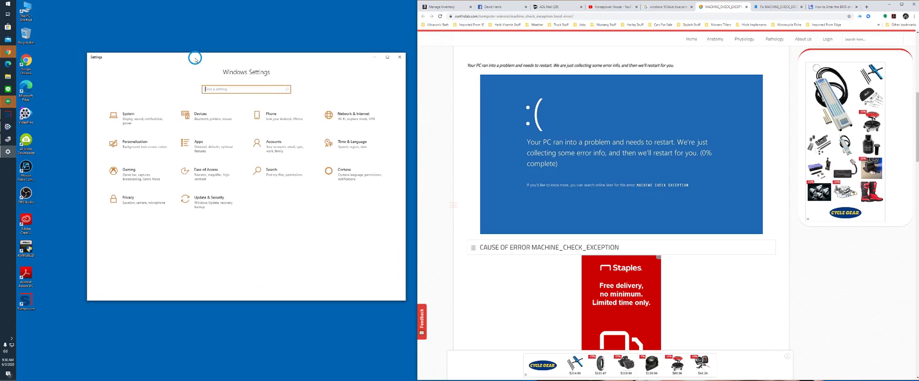
pyautogui.click(208, 206)
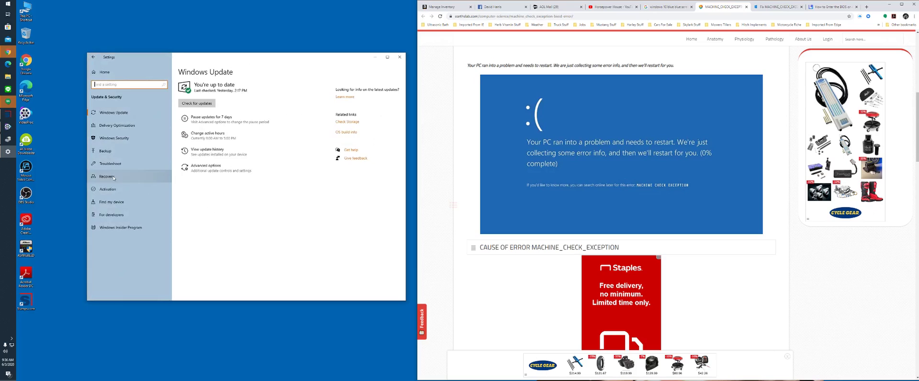
# Step: Show the Recovery page, then bring up the windows101tricks MACHINE_CHECK_EXCEPTION article in Chrome
pyautogui.click(114, 178)
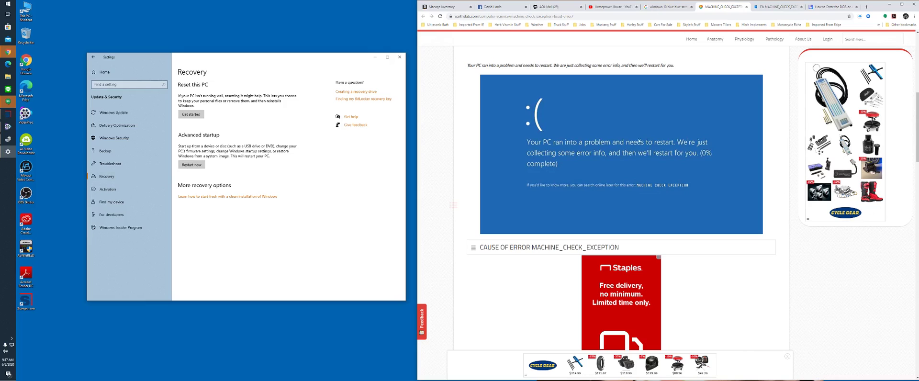
pyautogui.click(779, 7)
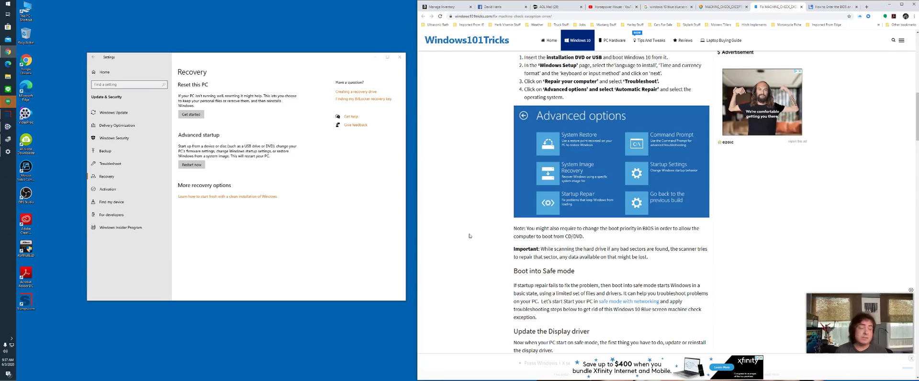
# Step: Switch to the Laptop Mag article on entering the BIOS and scroll down into it
pyautogui.scroll(-1, 474, 227)
pyautogui.scroll(1, 486, 222)
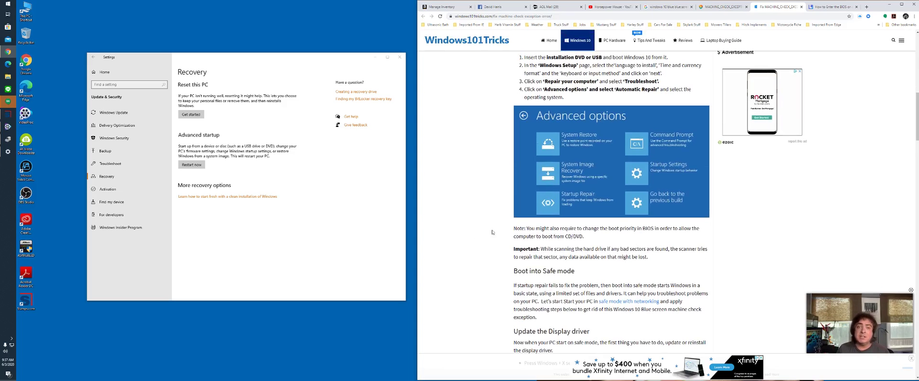
pyautogui.click(830, 9)
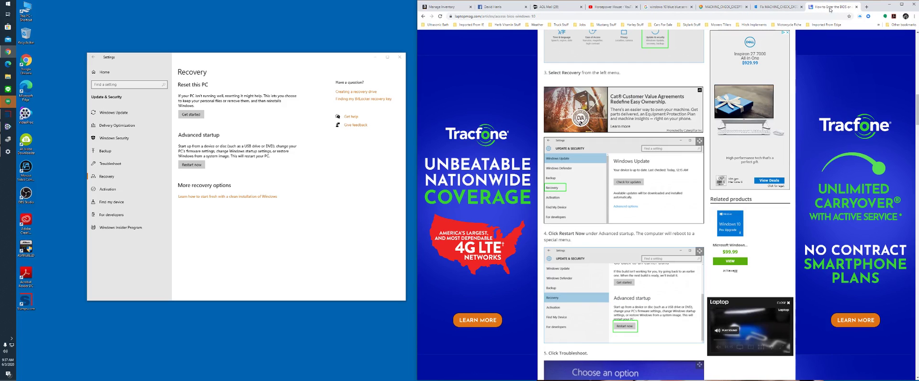
pyautogui.scroll(-5, 730, 131)
pyautogui.scroll(-3, 730, 130)
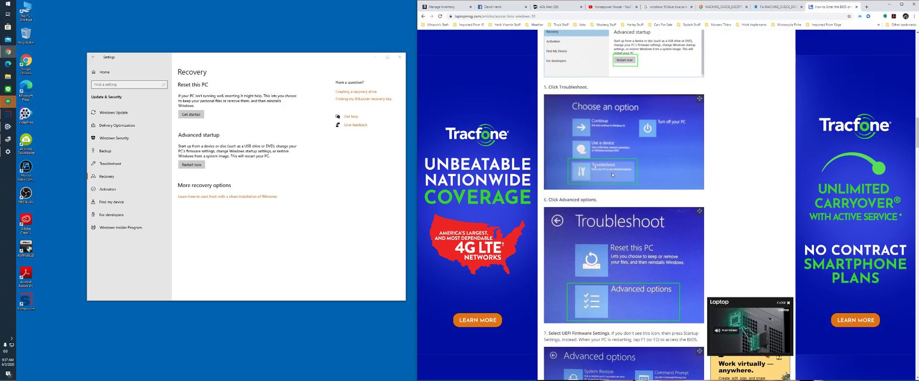
pyautogui.scroll(-1, 590, 175)
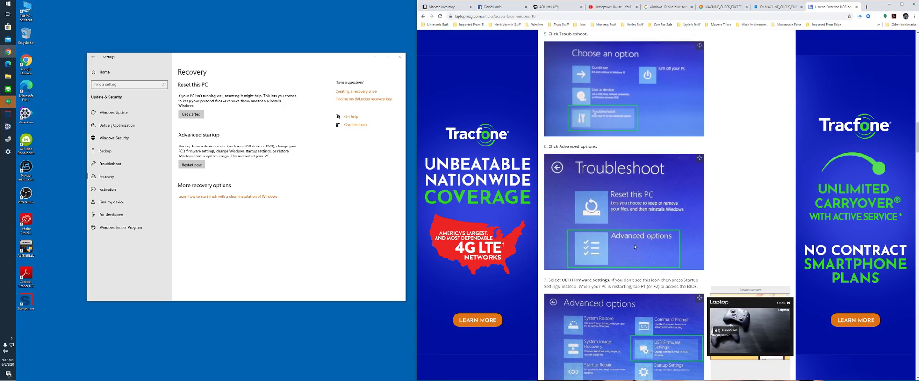
pyautogui.scroll(-1, 627, 230)
pyautogui.scroll(-2, 632, 221)
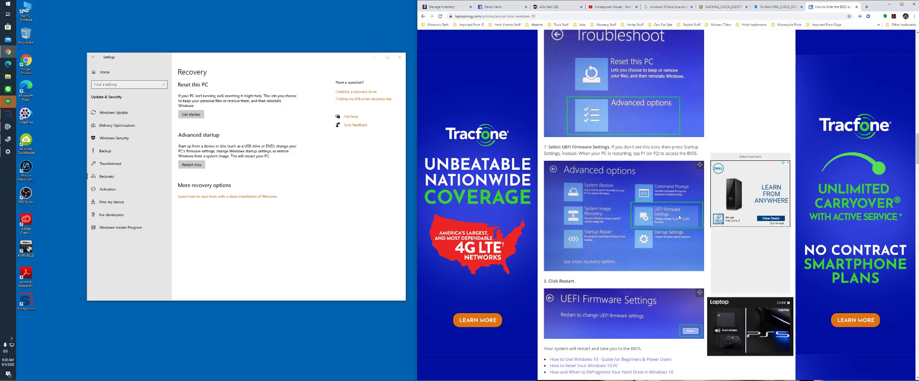
# Step: Review steps 5–8: Troubleshoot, Advanced options, UEFI Firmware Settings, Restart
pyautogui.scroll(-2, 679, 218)
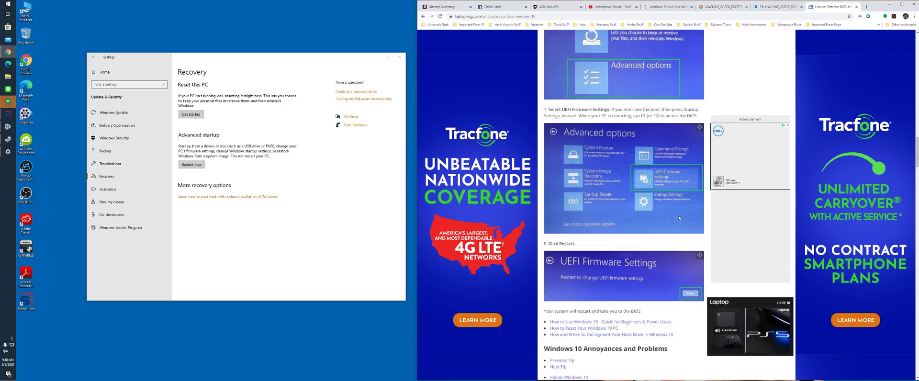
pyautogui.scroll(-1, 679, 218)
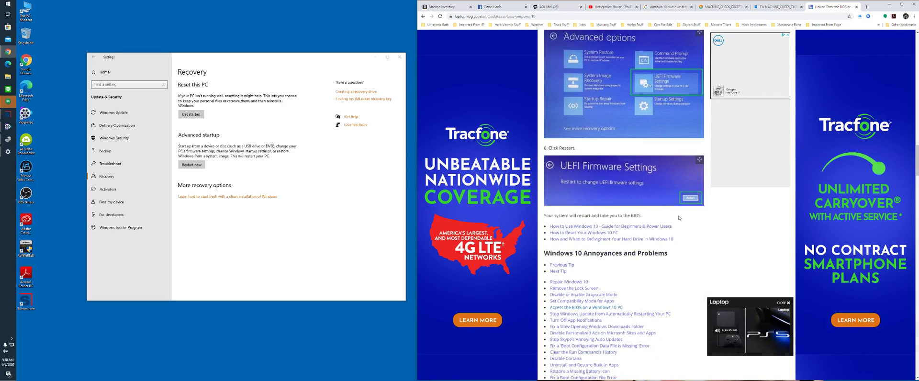
pyautogui.scroll(2, 678, 218)
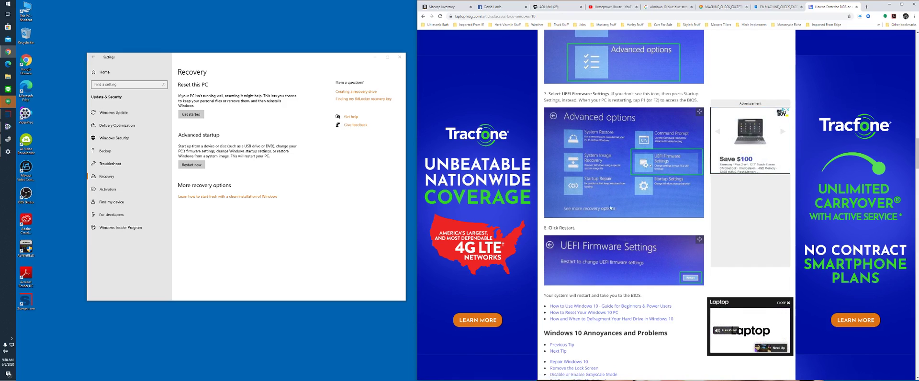
pyautogui.scroll(2, 622, 220)
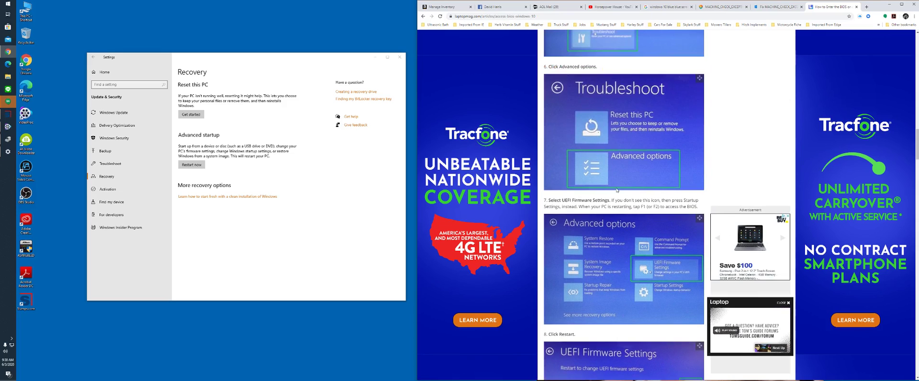
pyautogui.scroll(3, 617, 190)
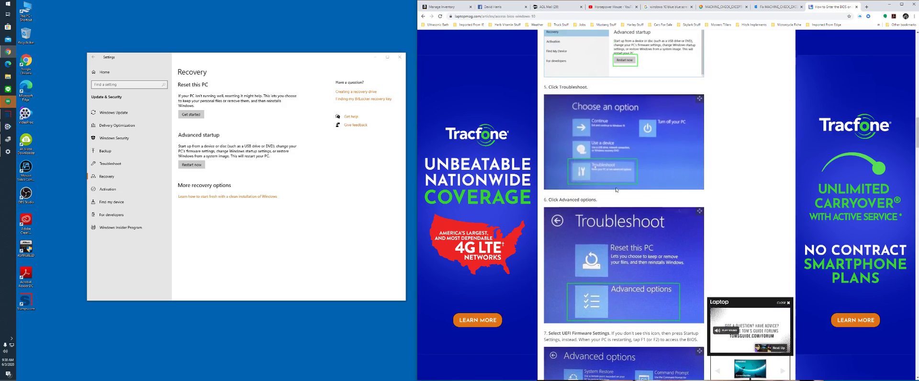
pyautogui.scroll(2, 616, 190)
pyautogui.scroll(-5, 616, 190)
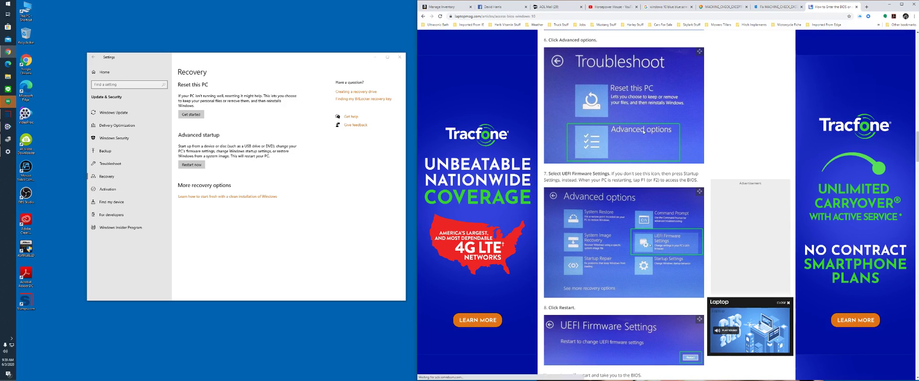
# Step: Switch to the Horsepower House Videos tab and scroll through uploads like the MotoGP Laguna Seca clips
pyautogui.click(608, 8)
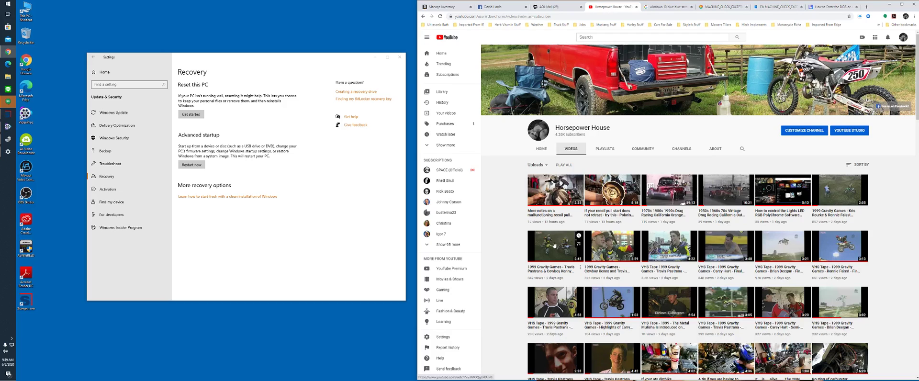
pyautogui.scroll(-3, 866, 225)
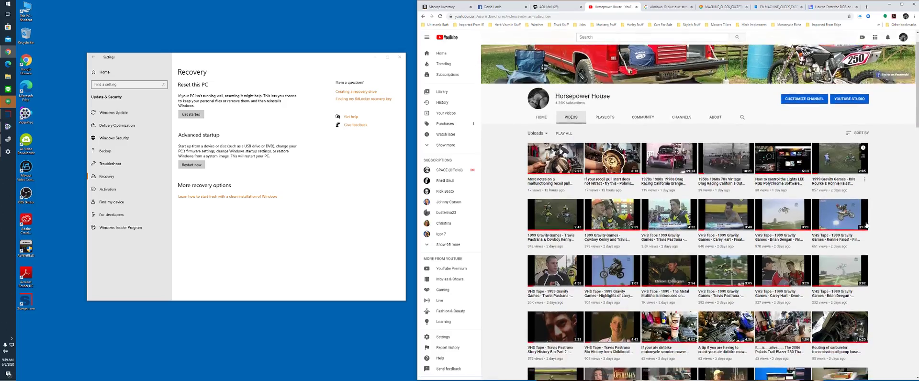
pyautogui.scroll(-10, 866, 225)
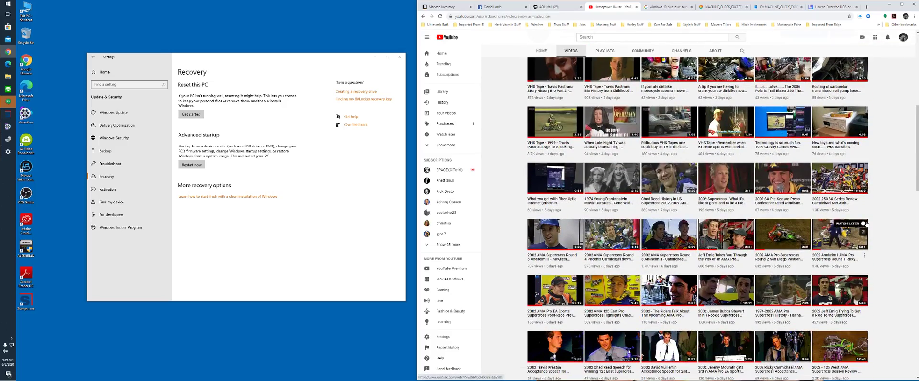
pyautogui.scroll(-4, 884, 229)
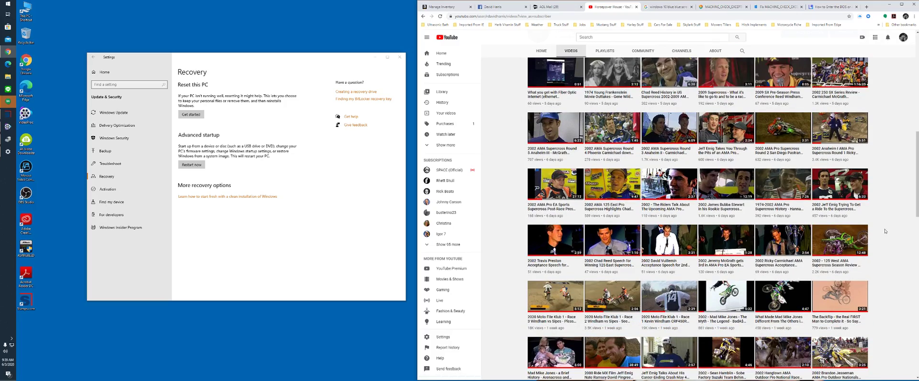
pyautogui.scroll(-5, 885, 232)
pyautogui.scroll(-7, 888, 235)
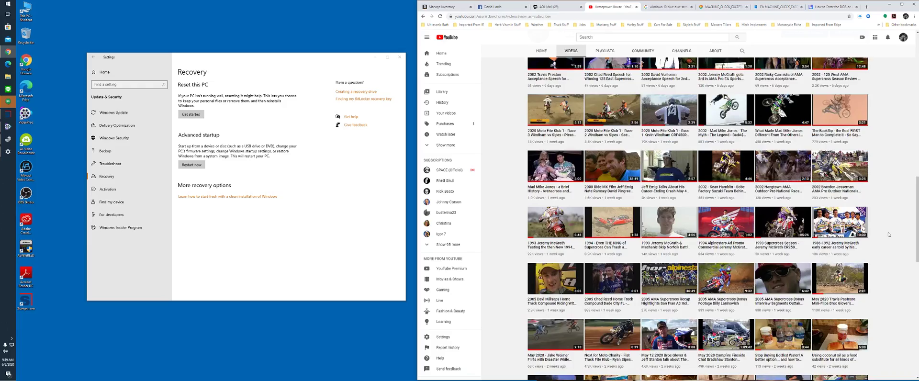
pyautogui.scroll(-4, 889, 234)
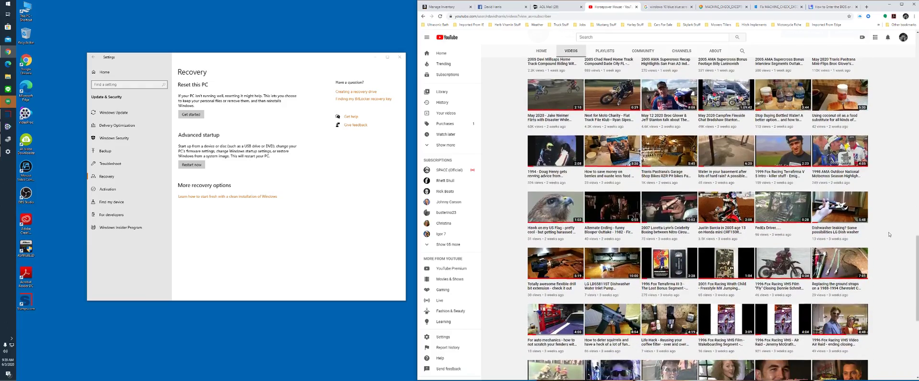
pyautogui.scroll(-1, 888, 234)
pyautogui.scroll(-2, 888, 234)
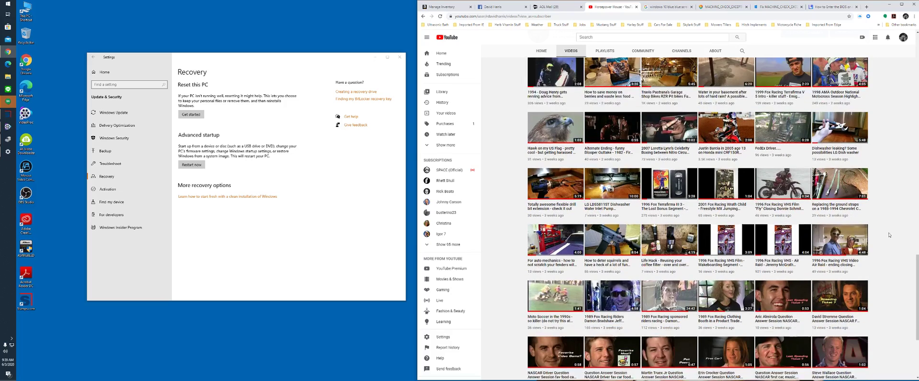
pyautogui.scroll(-2, 888, 235)
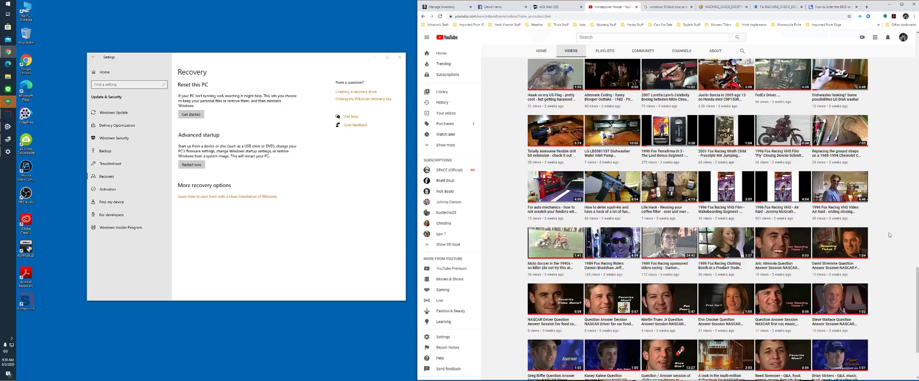
pyautogui.scroll(-2, 889, 235)
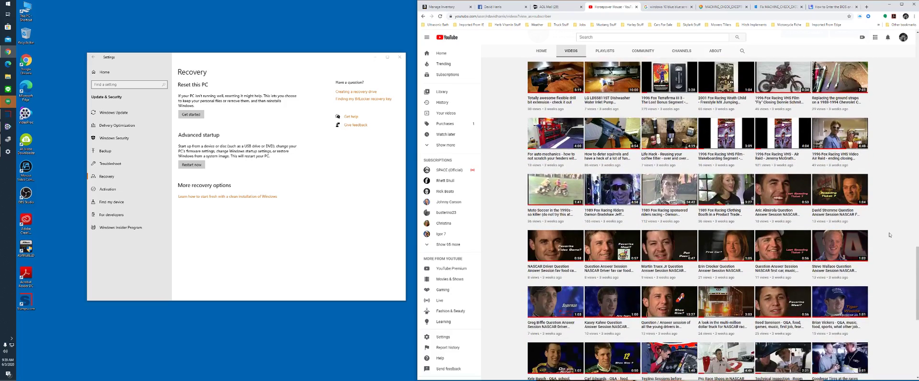
pyautogui.scroll(-6, 891, 237)
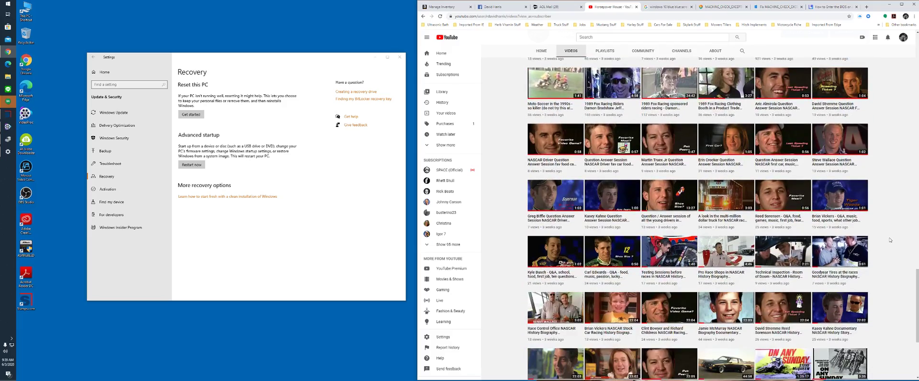
pyautogui.scroll(-2, 891, 241)
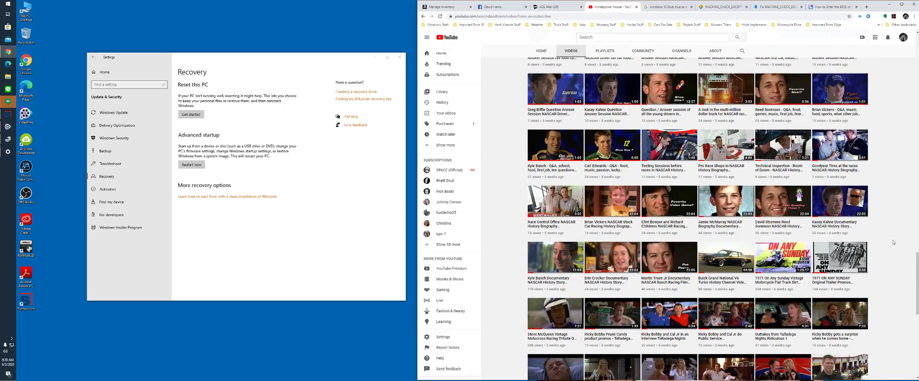
pyautogui.scroll(-3, 892, 240)
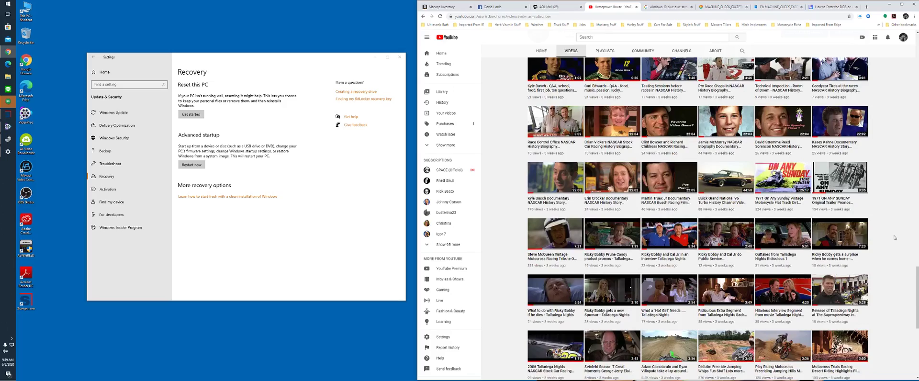
pyautogui.scroll(-8, 893, 237)
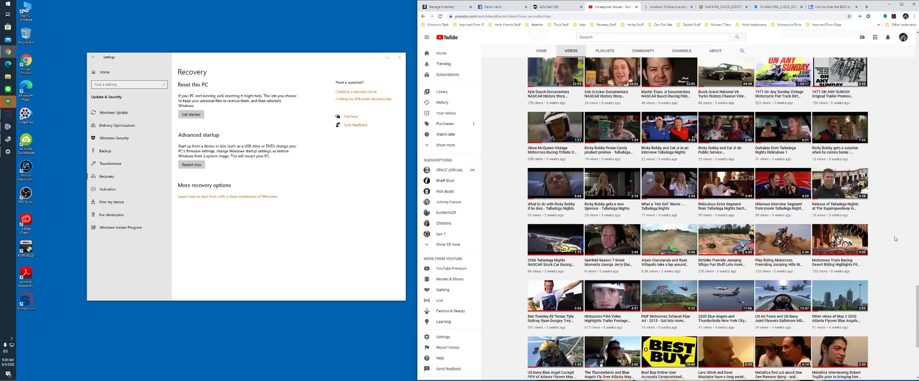
pyautogui.scroll(-2, 896, 239)
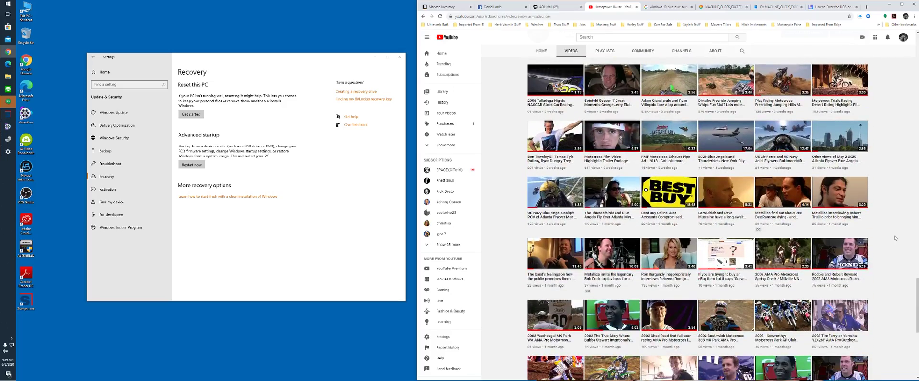
pyautogui.scroll(-4, 895, 238)
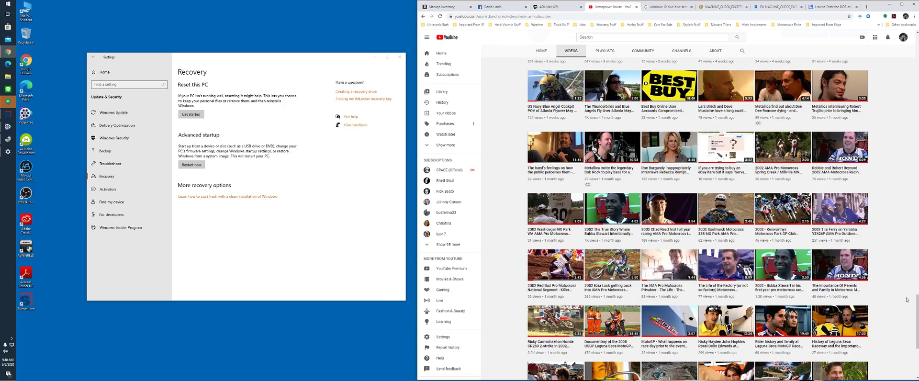
pyautogui.scroll(-4, 902, 297)
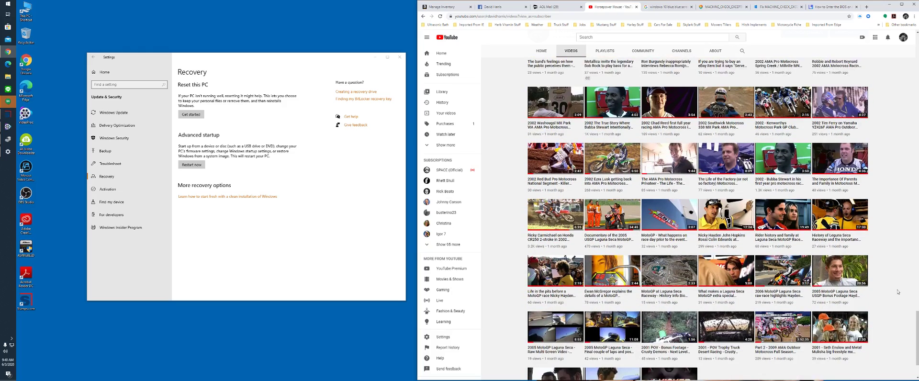
pyautogui.scroll(-1, 893, 290)
pyautogui.scroll(-3, 899, 300)
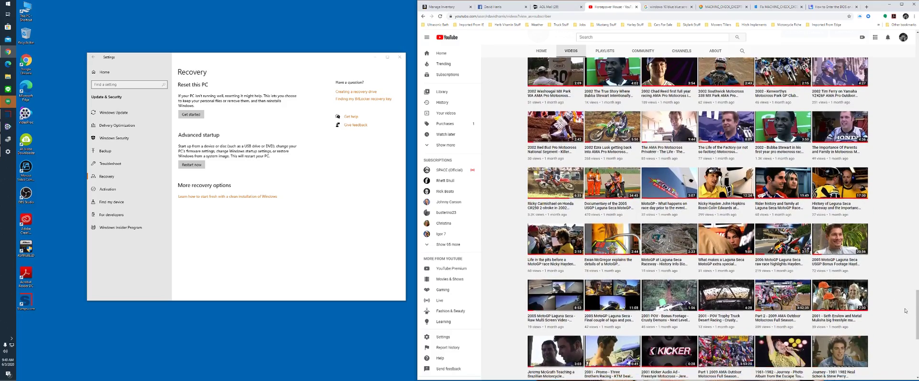
pyautogui.scroll(-3, 898, 302)
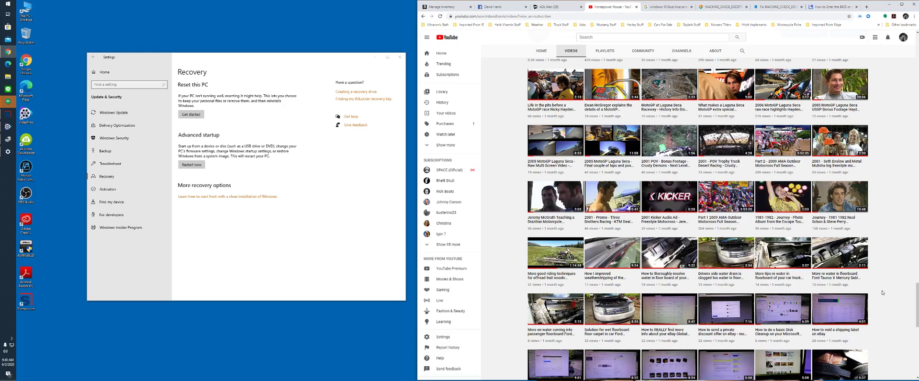
pyautogui.scroll(-4, 883, 293)
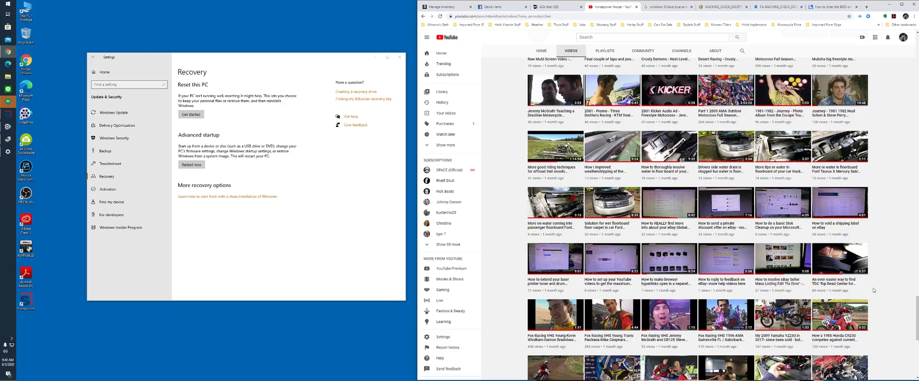
pyautogui.scroll(-2, 871, 288)
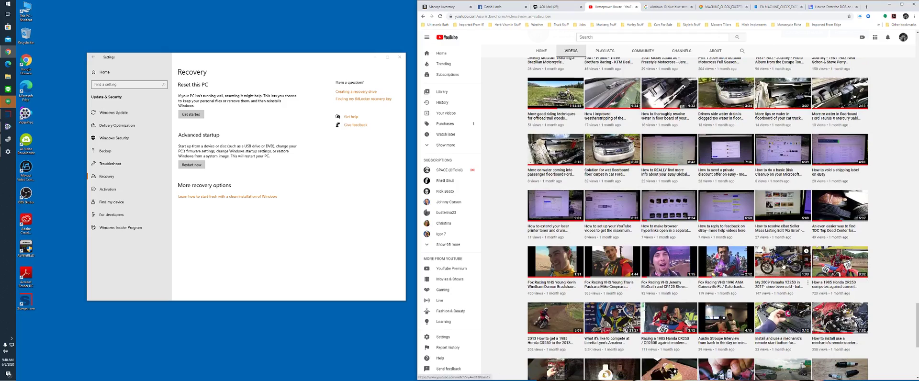
pyautogui.scroll(-3, 882, 226)
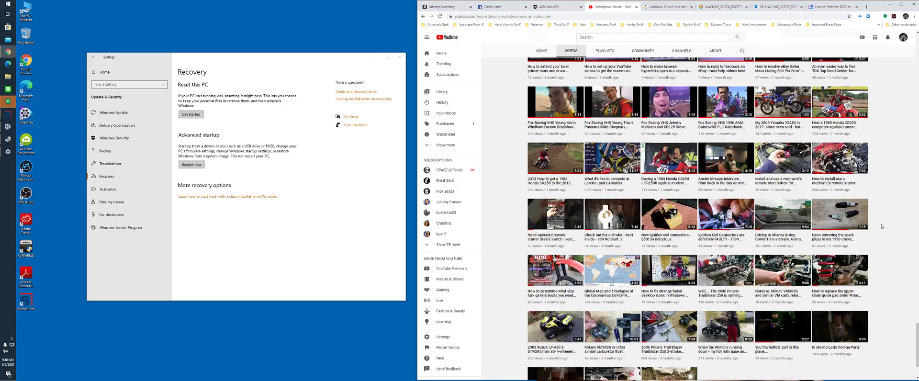